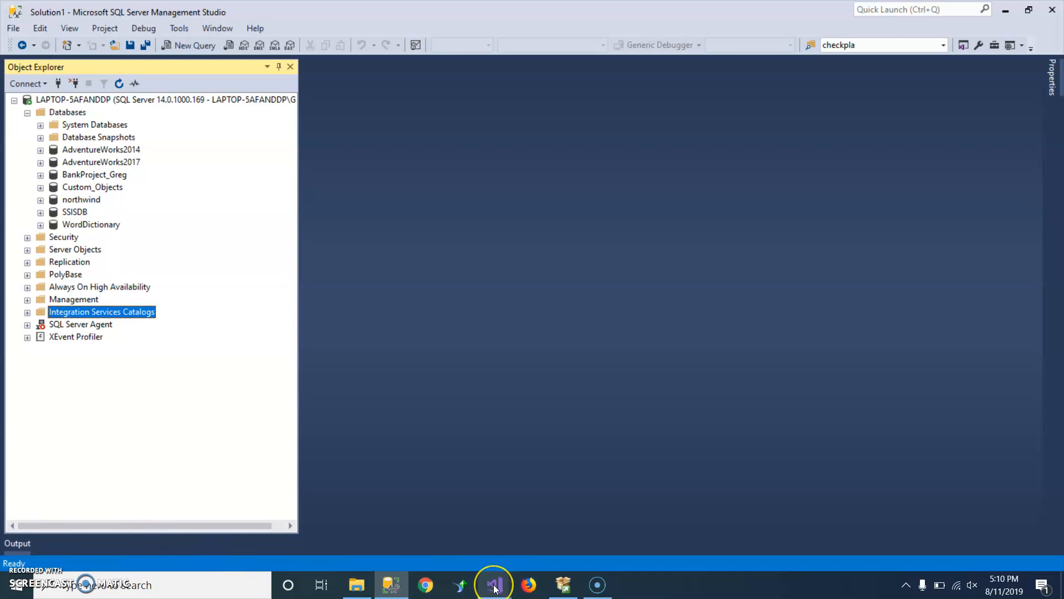
- Switch to the Visual Studio deployment wizard's Select Destination page and back to Management Studio
mouse_move(495, 588)
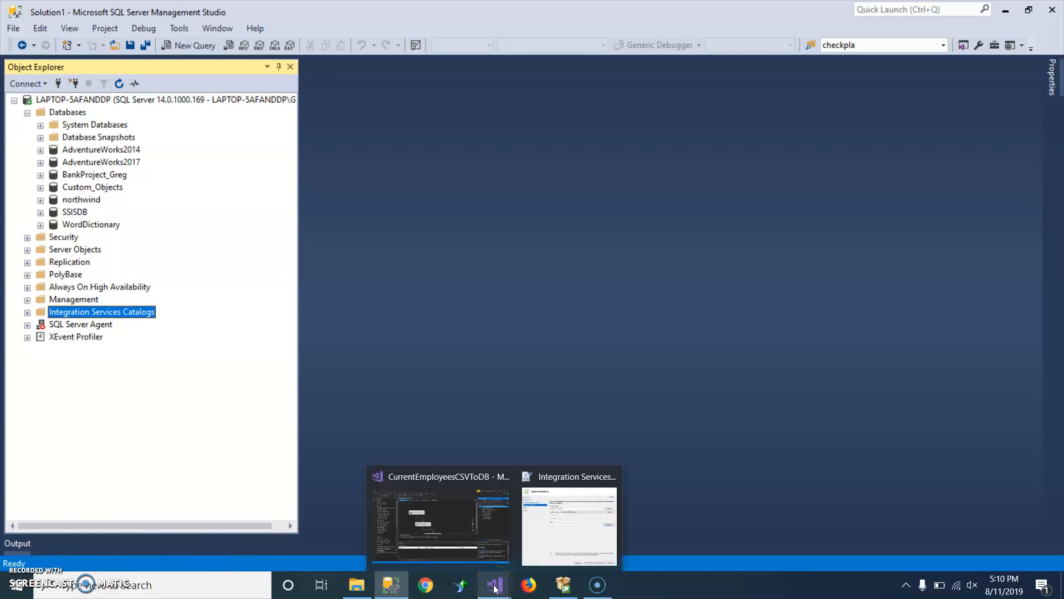
left_click(446, 517)
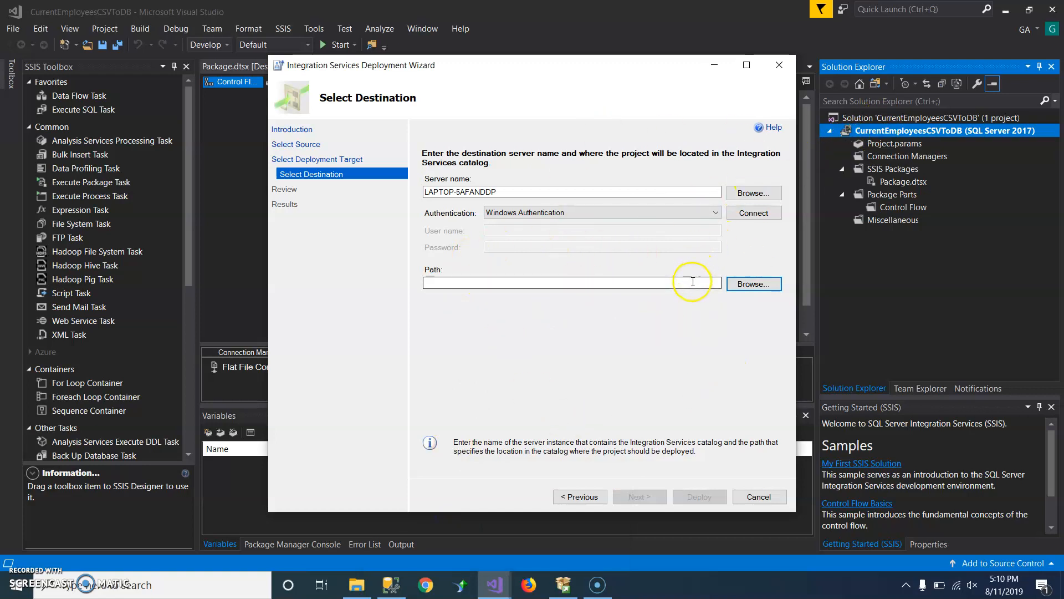
left_click(388, 585)
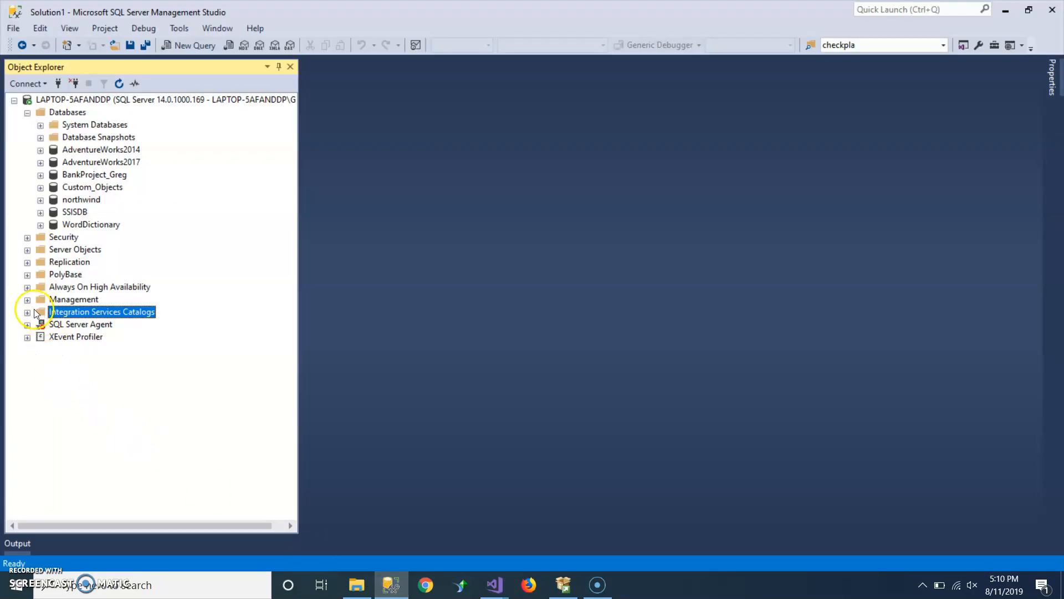
right_click(47, 312)
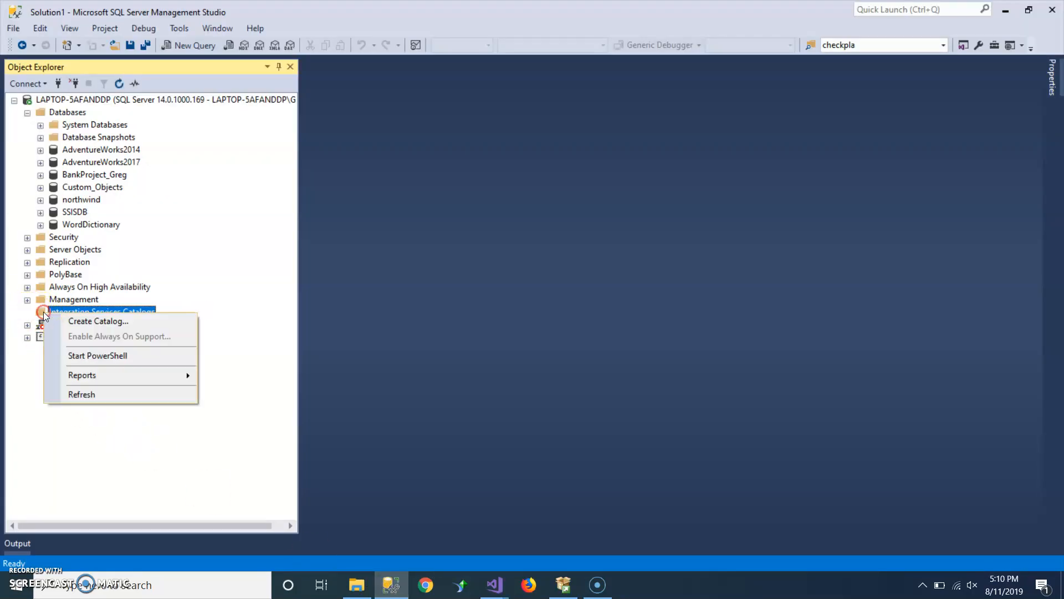
left_click(72, 321)
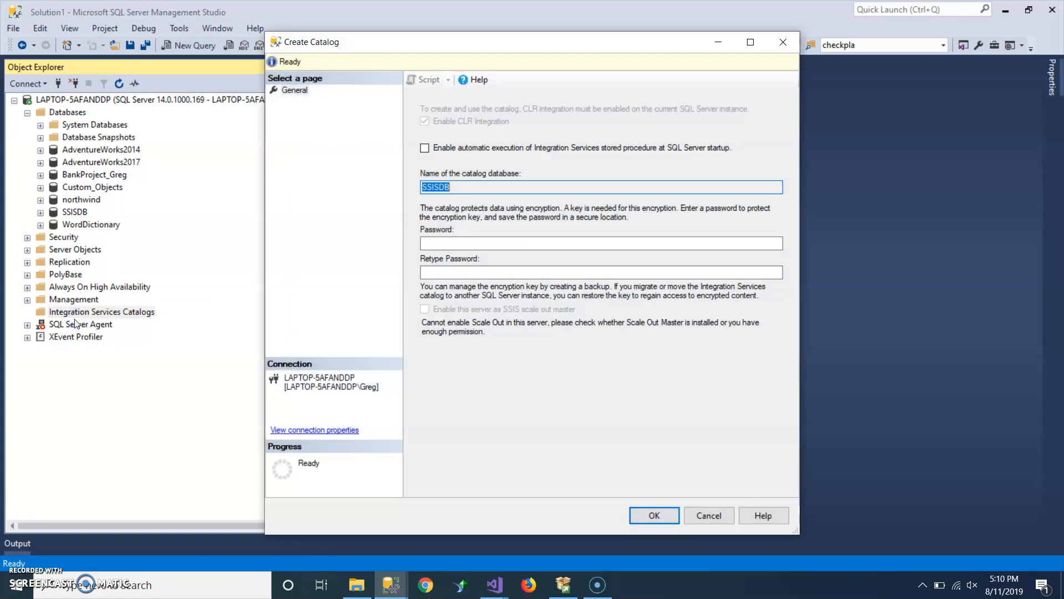
left_click(439, 244)
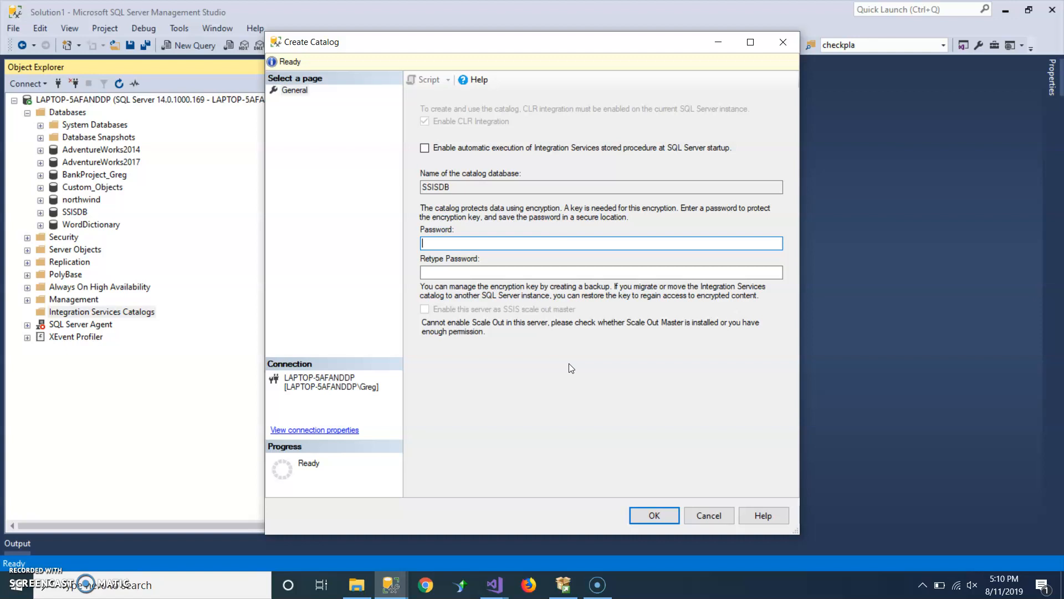
left_click(719, 520)
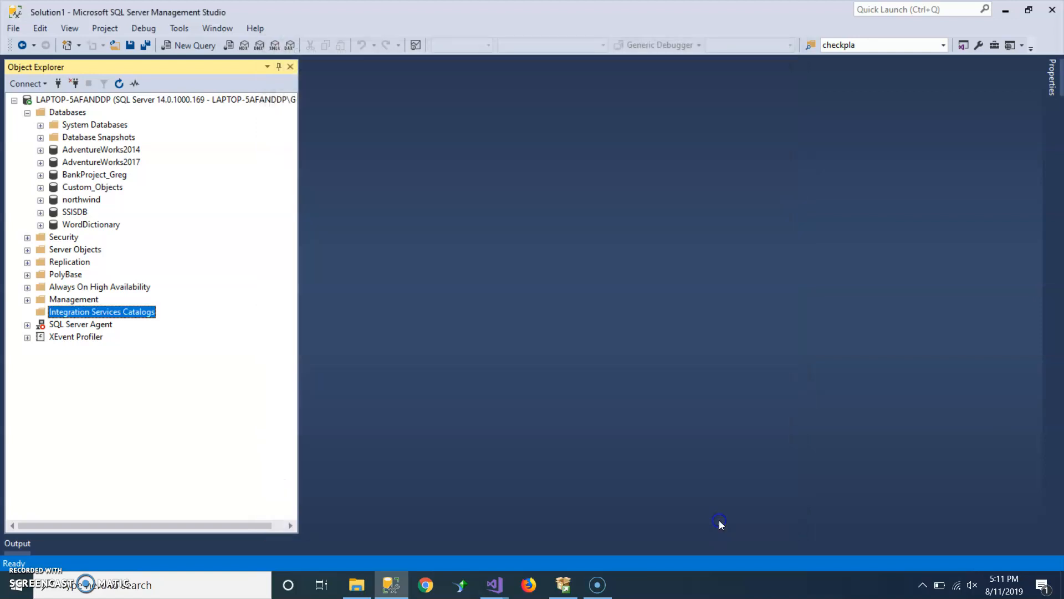
- Start a Custom SQL Server 2017 Developer installation with media location C:\SQLServer2017Media
left_click(565, 595)
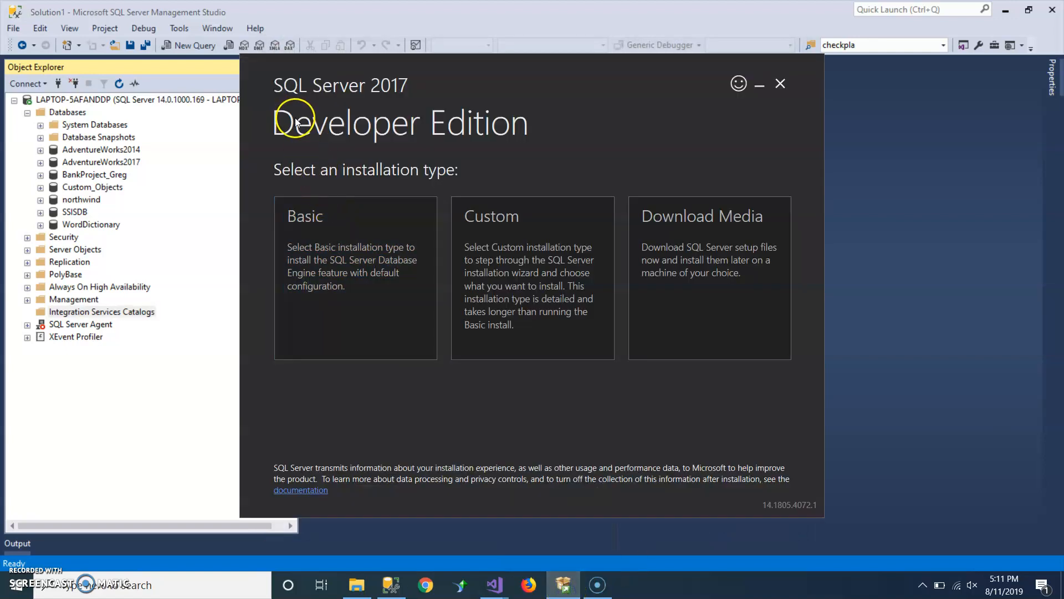
left_click(515, 289)
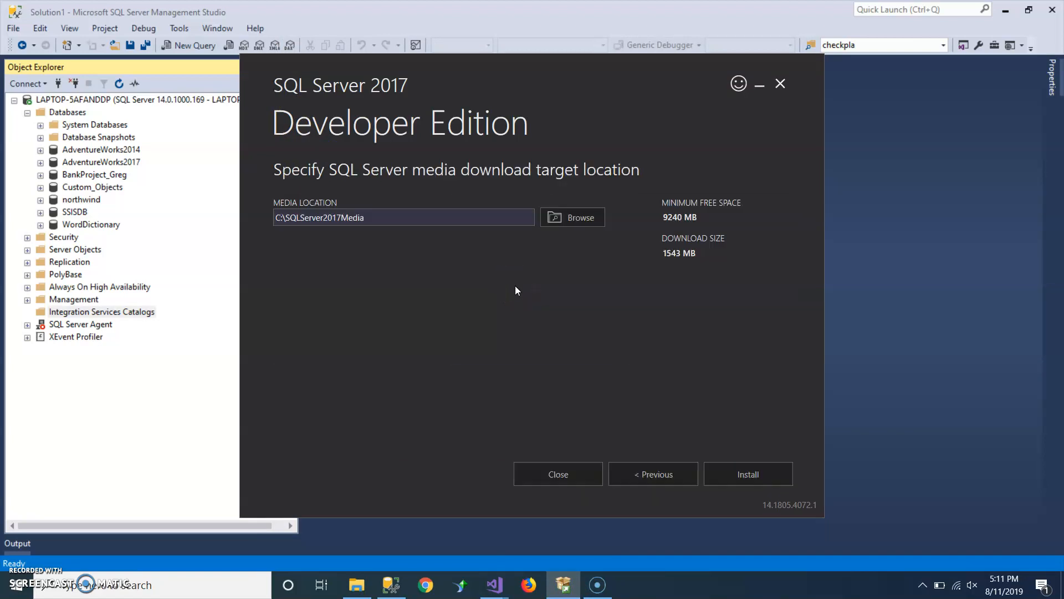
left_click(735, 475)
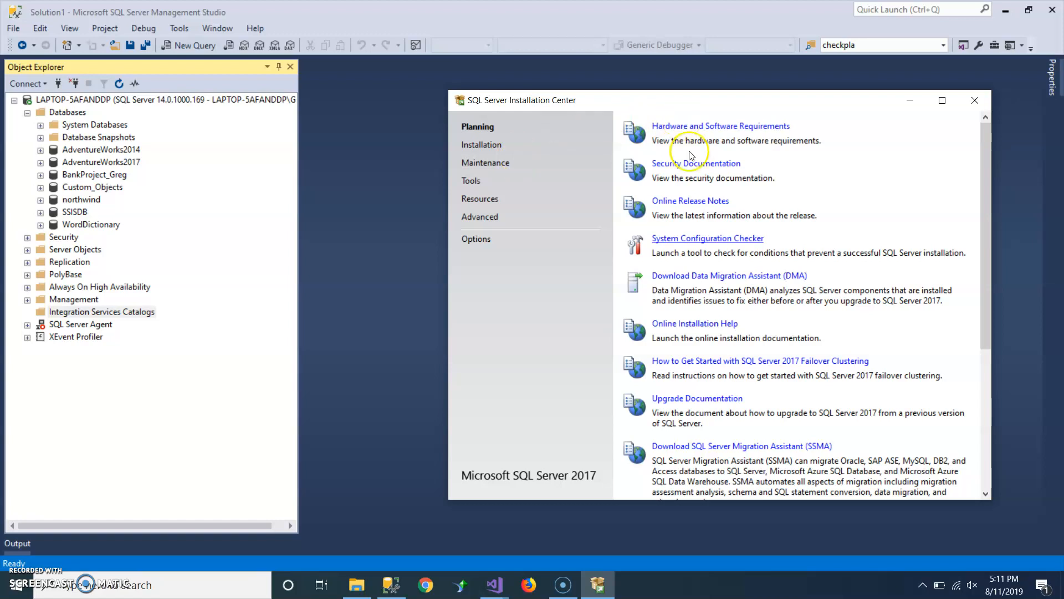
- Launch a new SQL Server stand-alone installation or add features to an existing installation
left_click(482, 145)
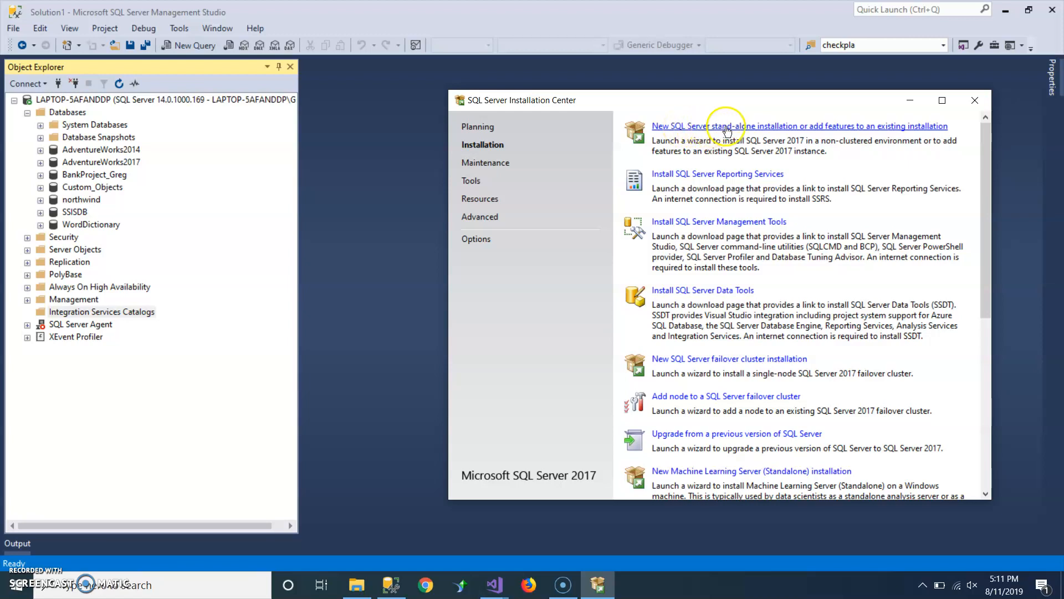
left_click(824, 132)
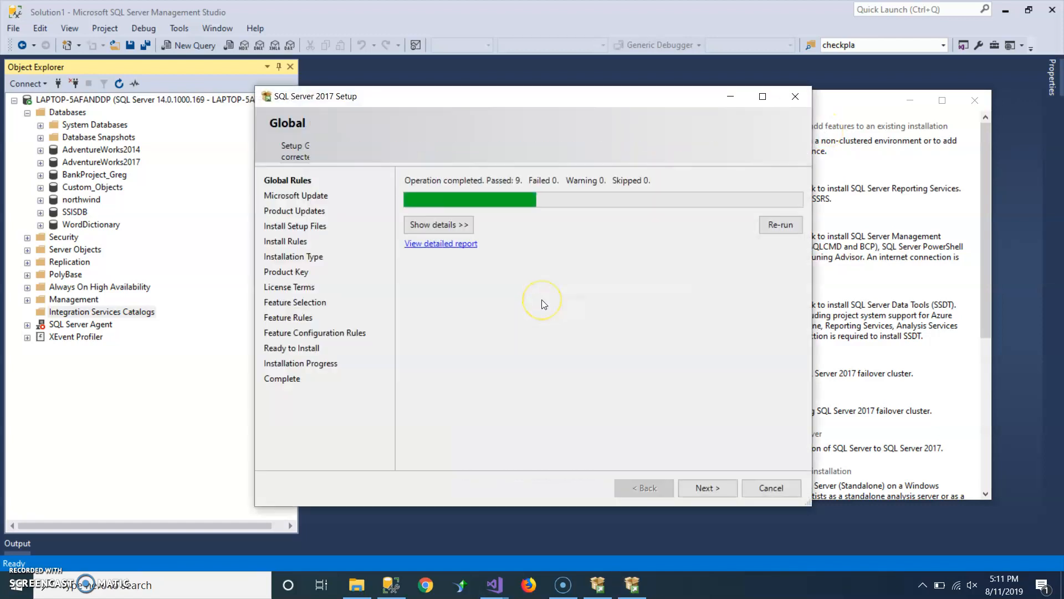
- Advance the setup through global rules, setup files and installation type, keeping the Developer free edition
left_click(706, 490)
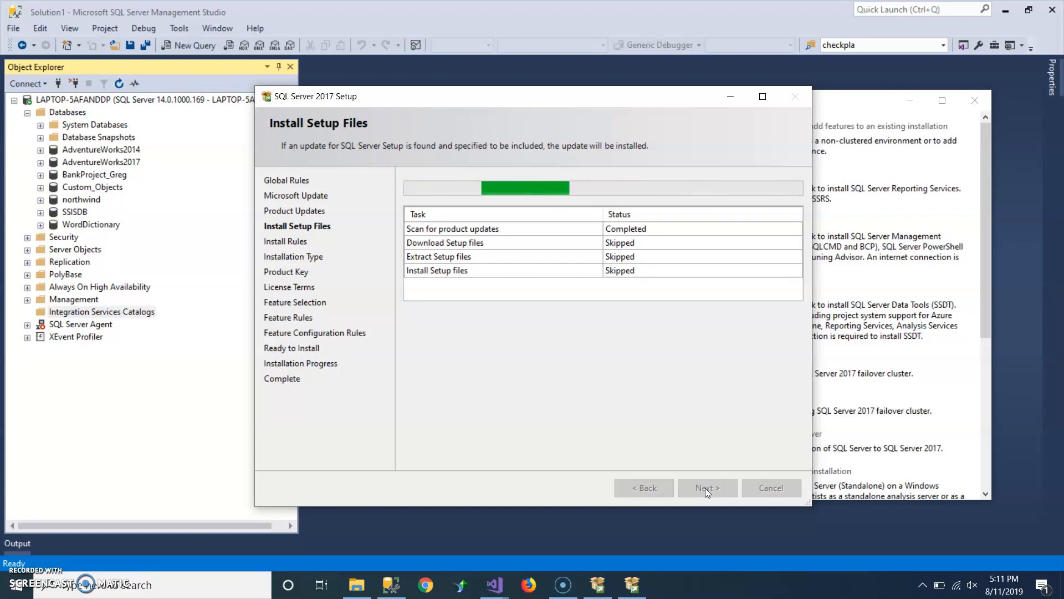
left_click(704, 490)
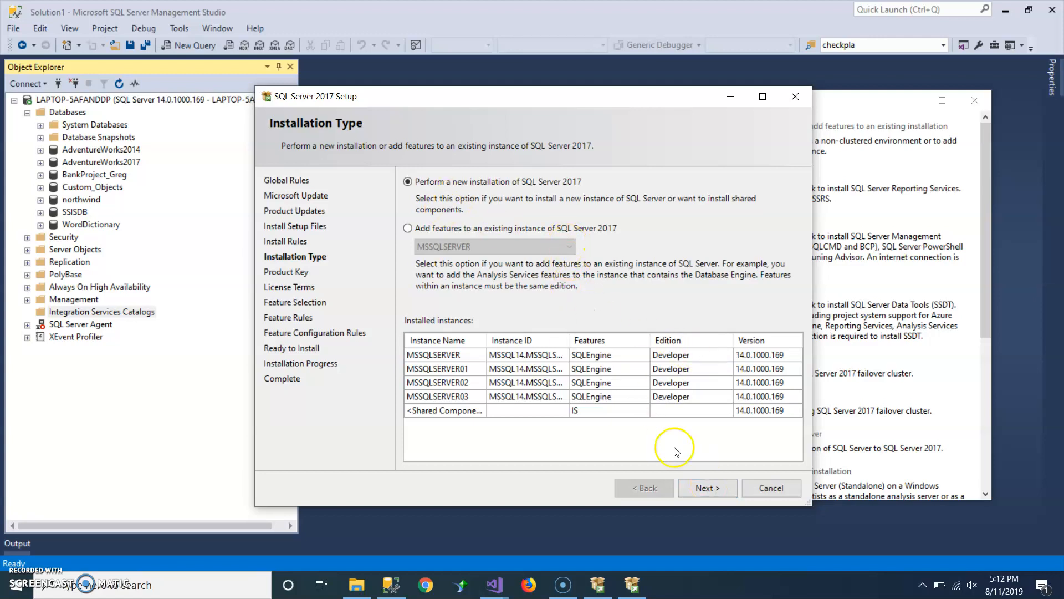
left_click(708, 489)
left_click(643, 488)
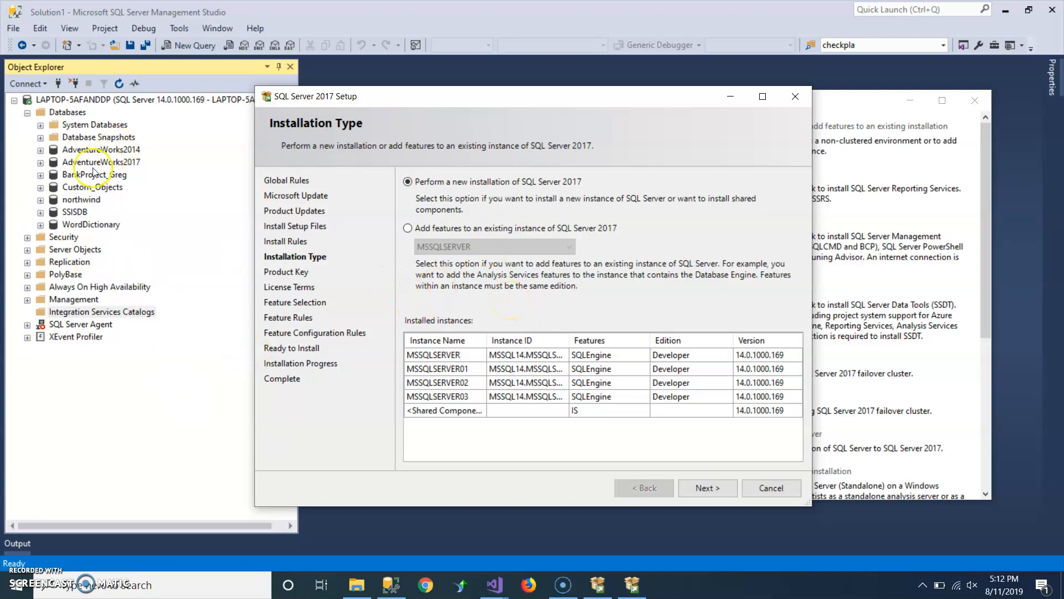
left_click(708, 488)
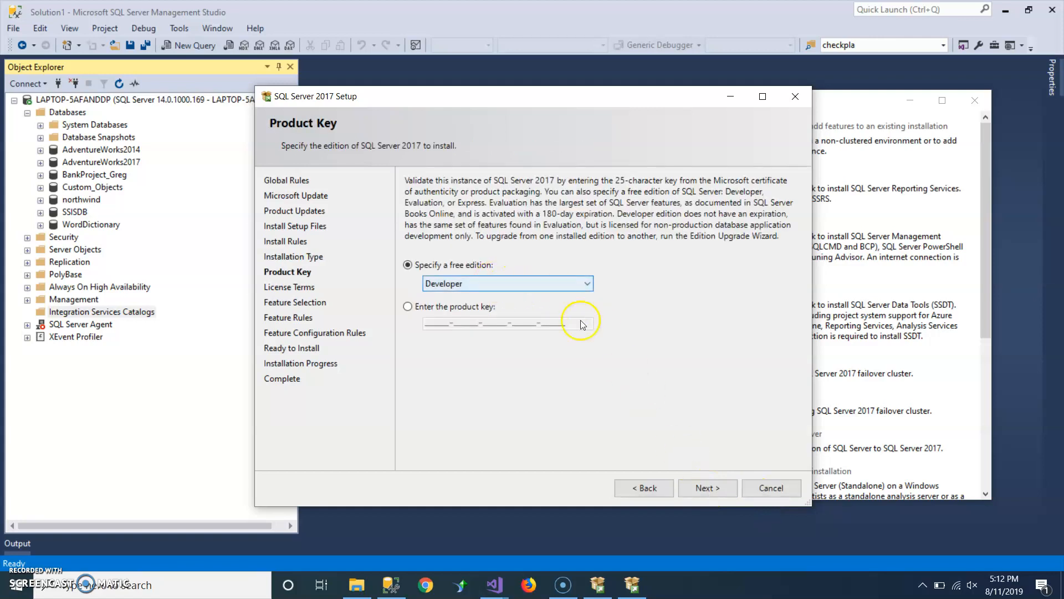
left_click(708, 488)
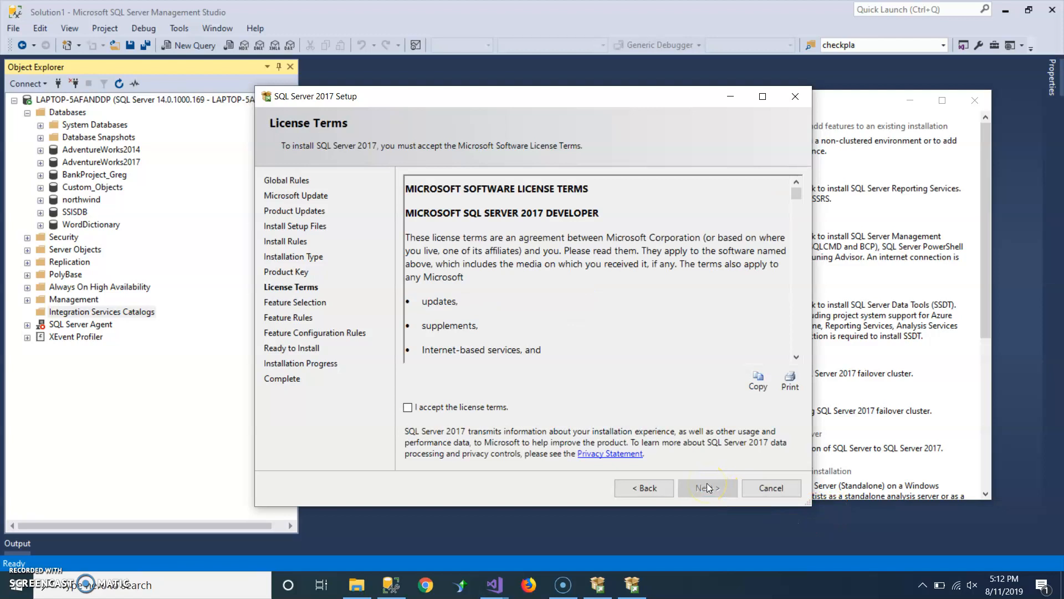
- Accept the license terms and continue to feature selection
left_click(477, 408)
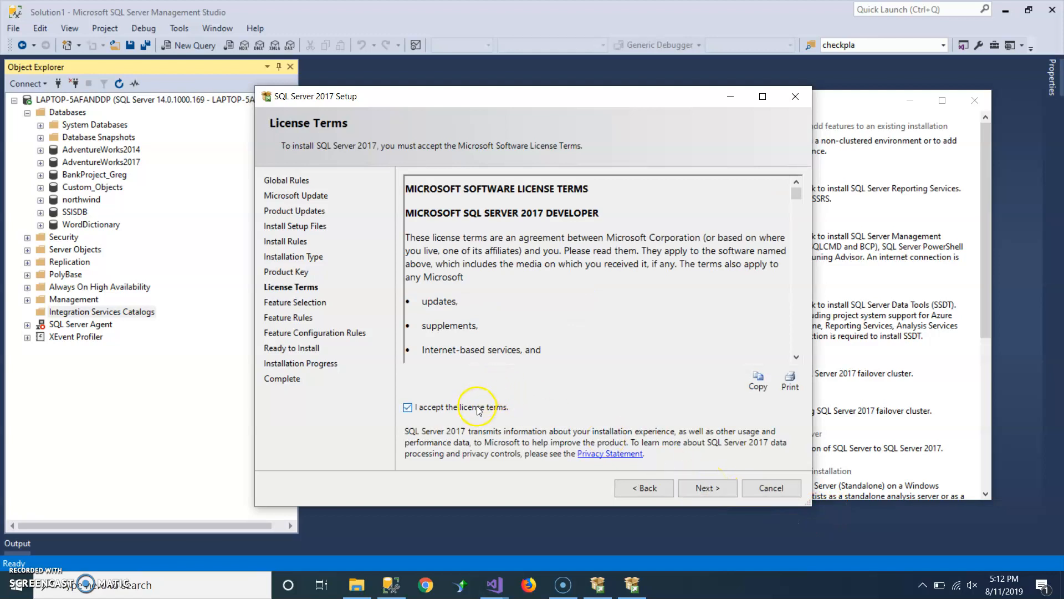
left_click(715, 495)
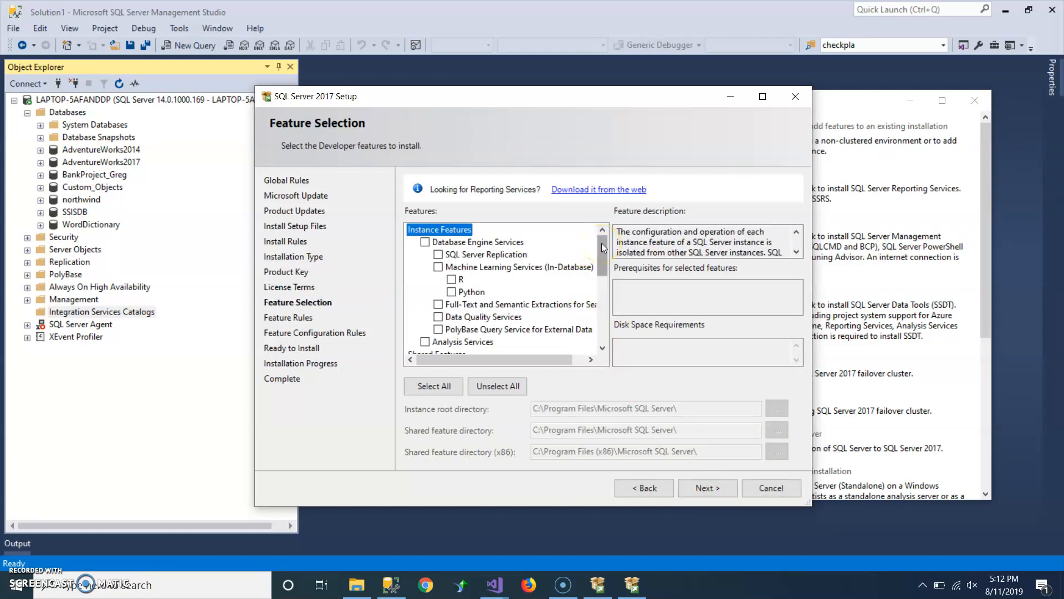
- Toggle Client Tools Connectivity in the feature list and try to continue, dismissing the validation error
left_click_drag(601, 243, 607, 291)
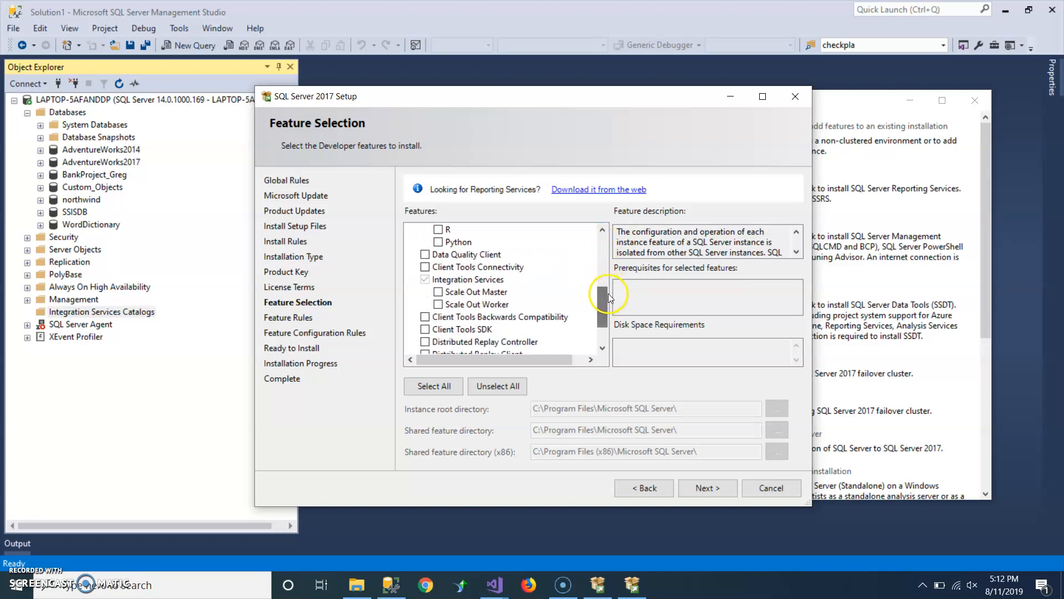
left_click(425, 268)
left_click(425, 268)
left_click(717, 488)
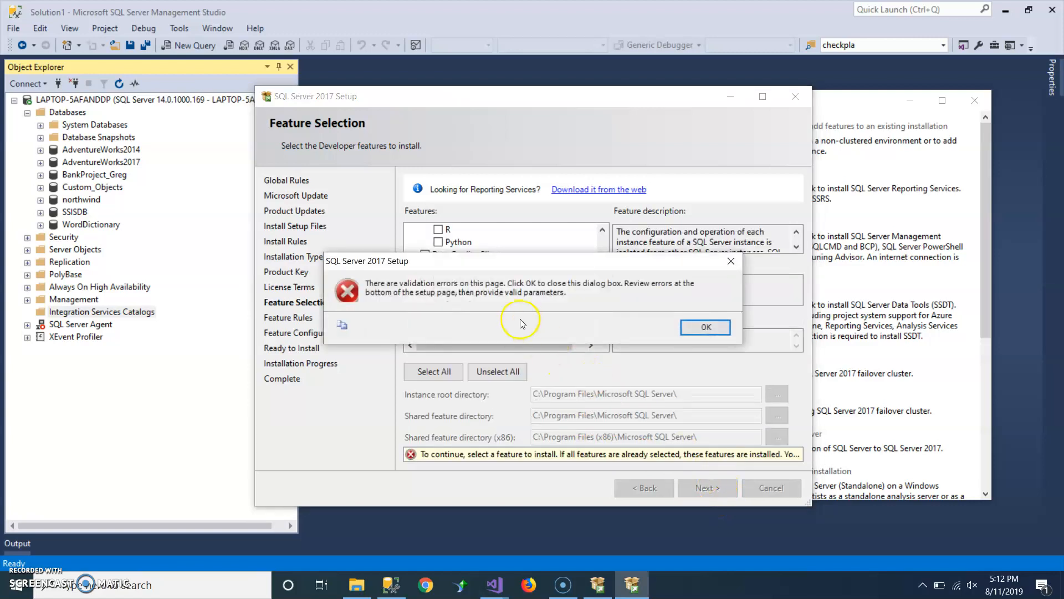
left_click(717, 328)
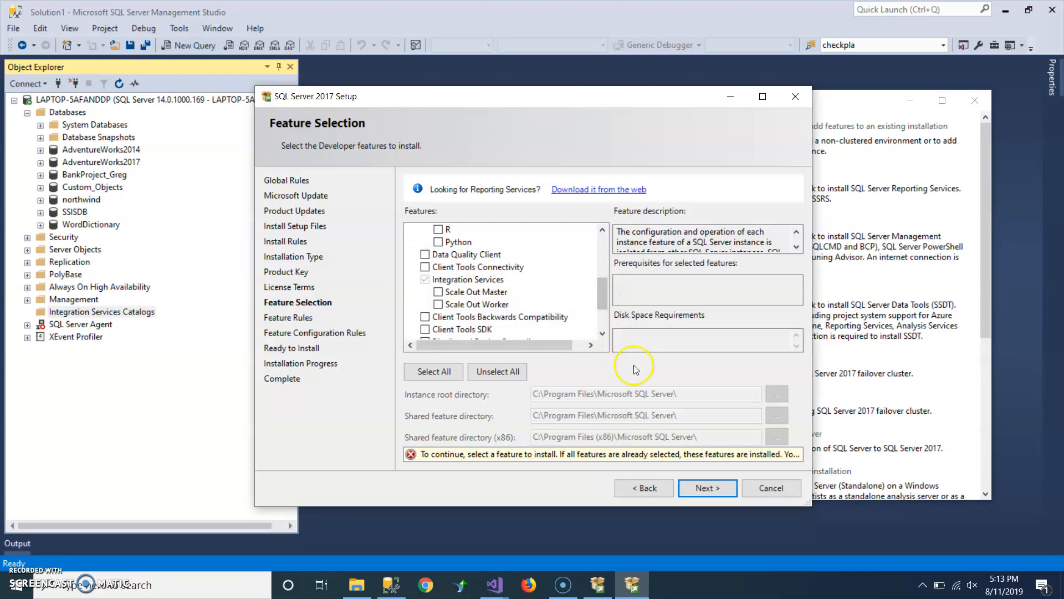
- Cancel SQL Server setup and close the SQL Server Installation Center
left_click(761, 489)
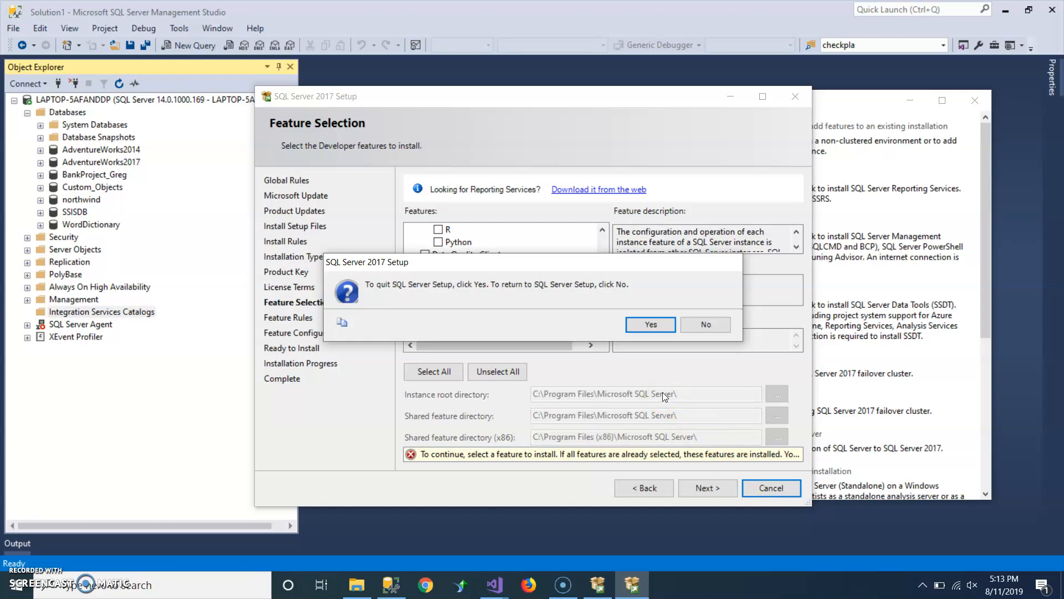
left_click(651, 325)
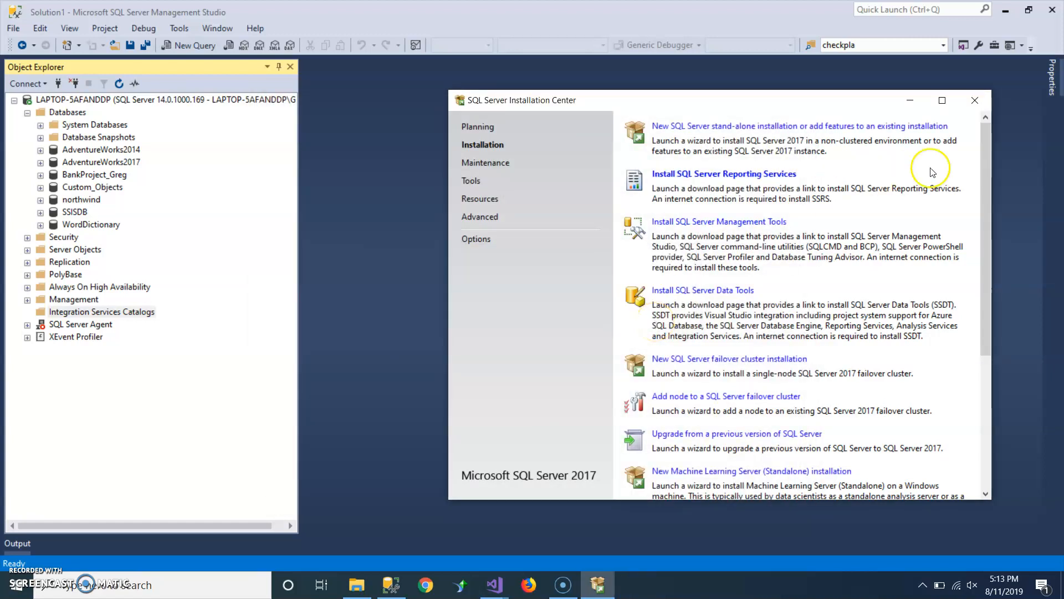
left_click(980, 101)
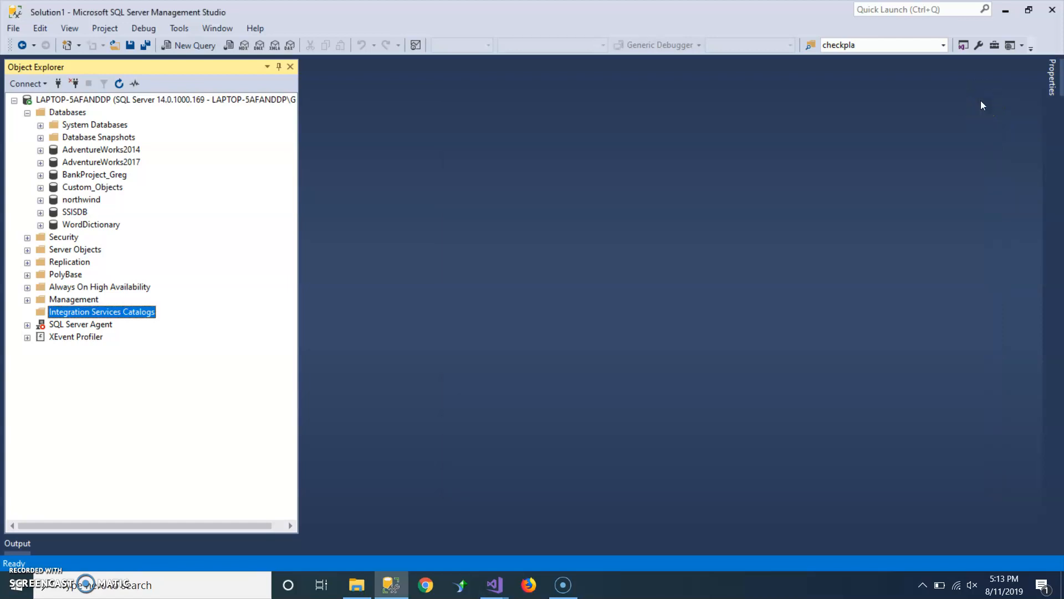
- Open Create Catalog on Integration Services Catalogs and enable automatic execution of Integration Services stored procedure at startup
right_click(47, 313)
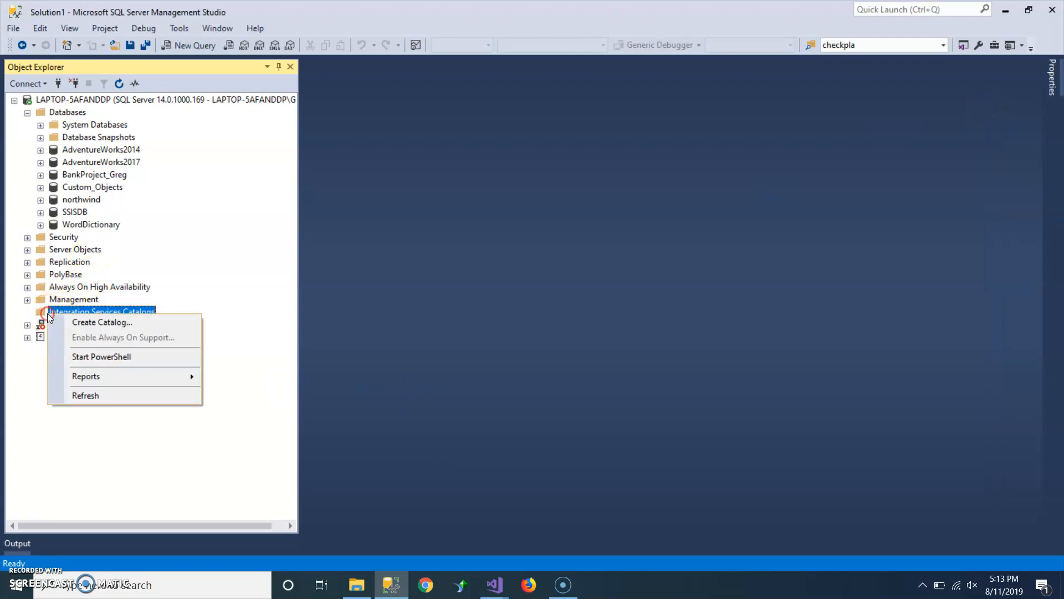
left_click(76, 323)
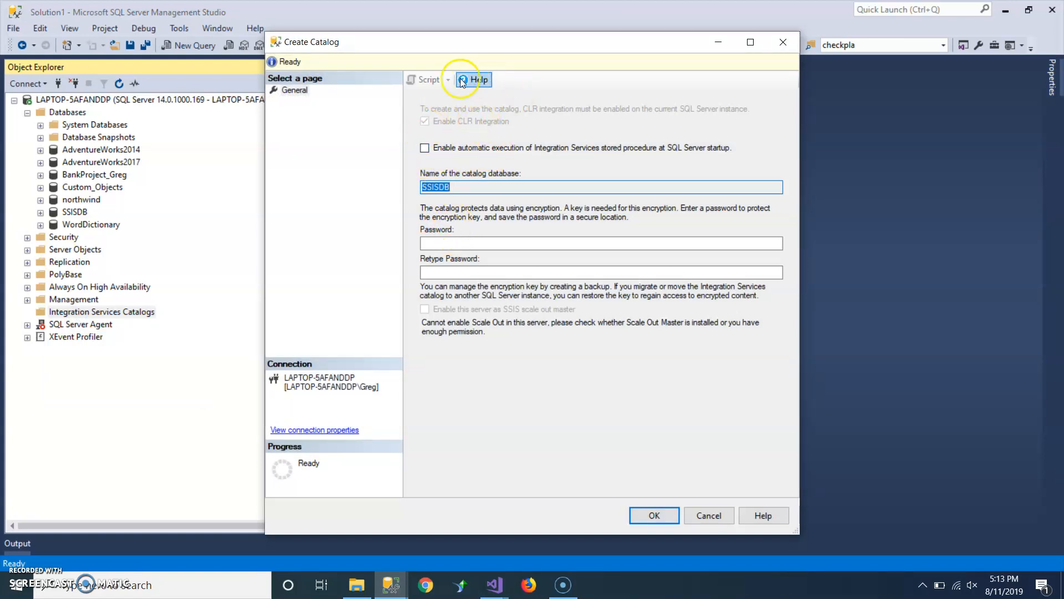
left_click(424, 122)
left_click(424, 148)
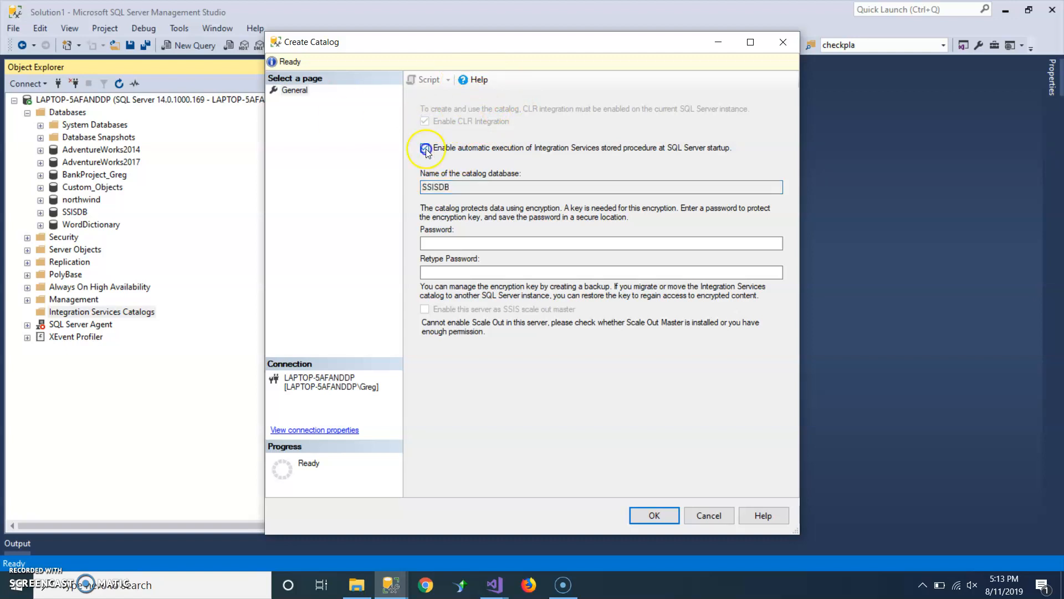
- Enter and retype the catalog encryption password, then create the SSISDB catalog
left_click(488, 244)
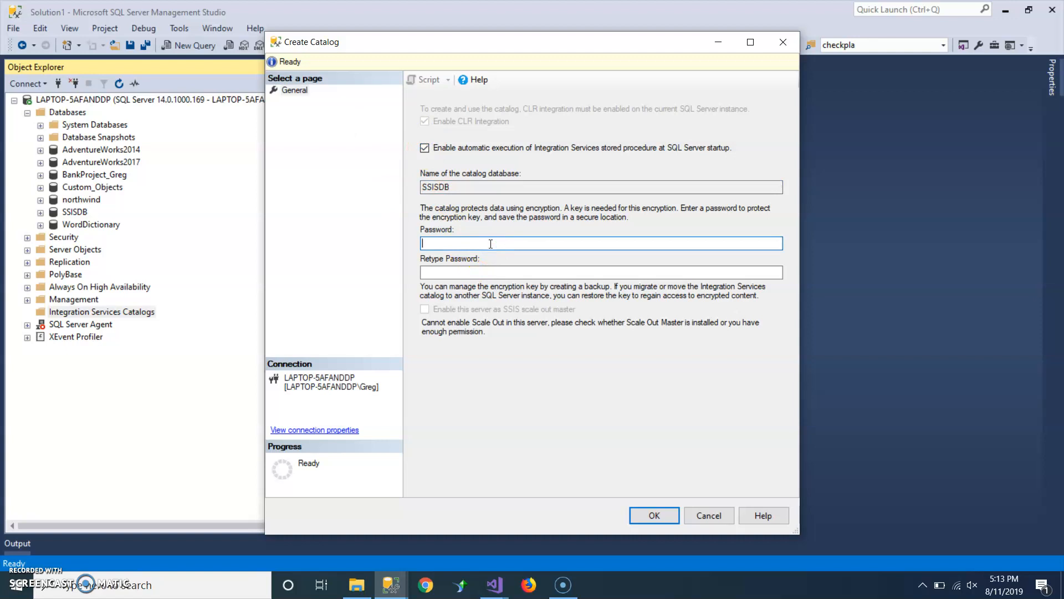
type("**************")
key("Tab")
type("**************")
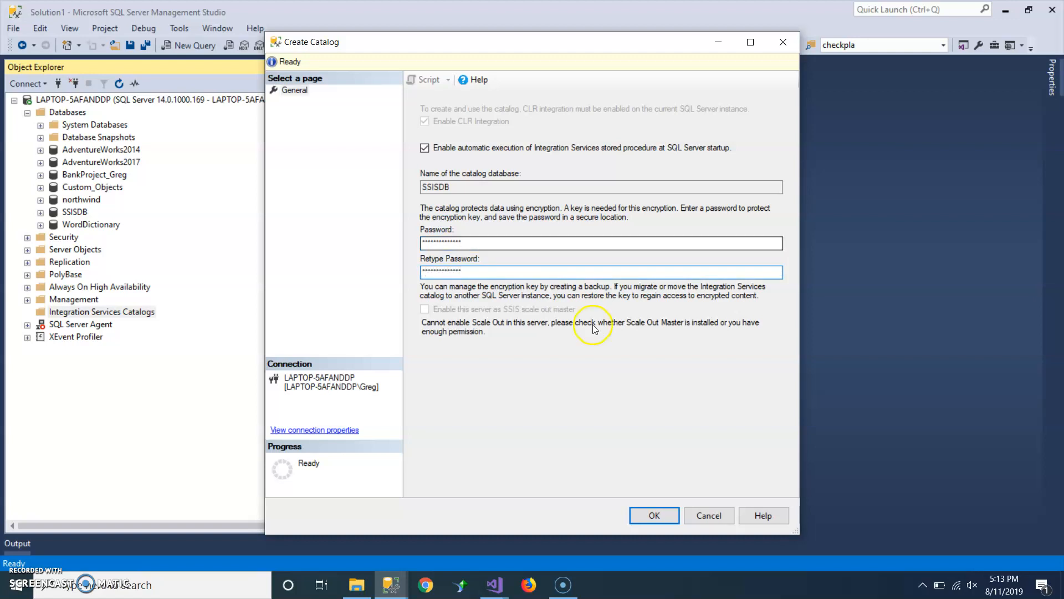
left_click(654, 514)
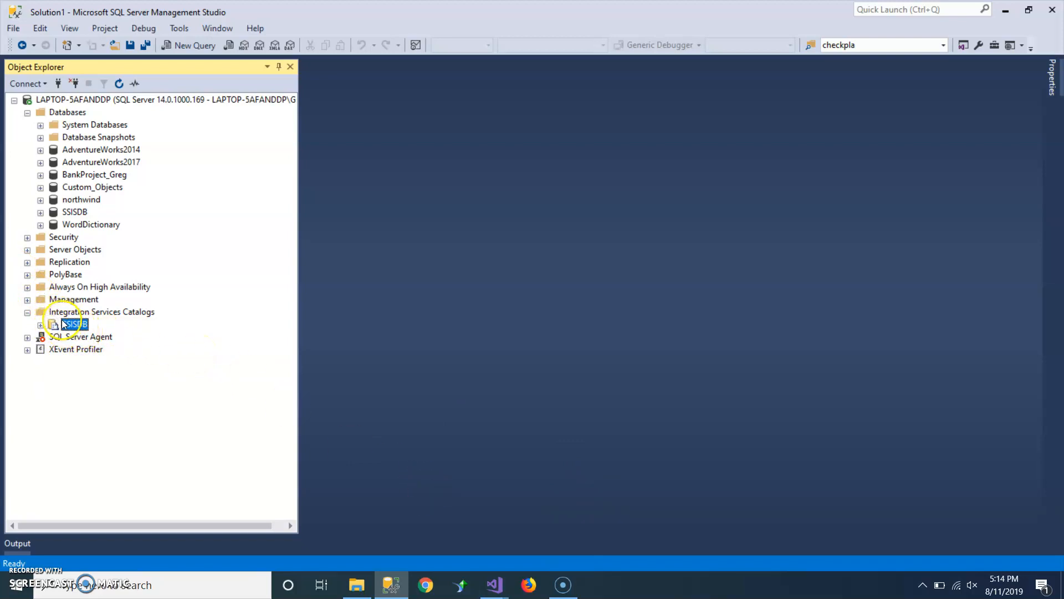
- Switch to Visual Studio and, in the deployment wizard's destination page, browse for a path under the SSISDB catalog
left_click(41, 325)
left_click(495, 585)
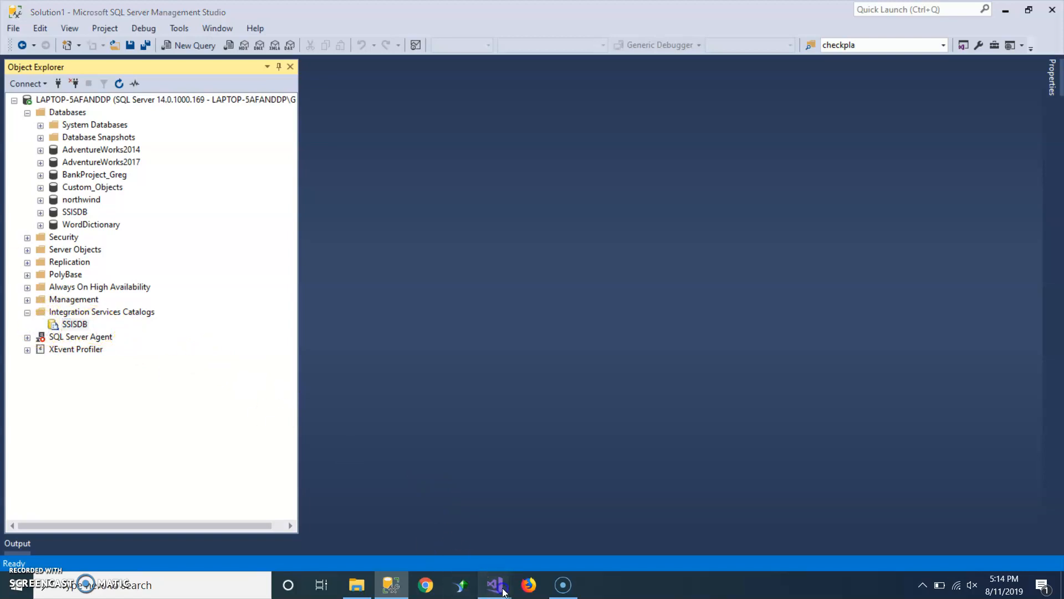
left_click(456, 527)
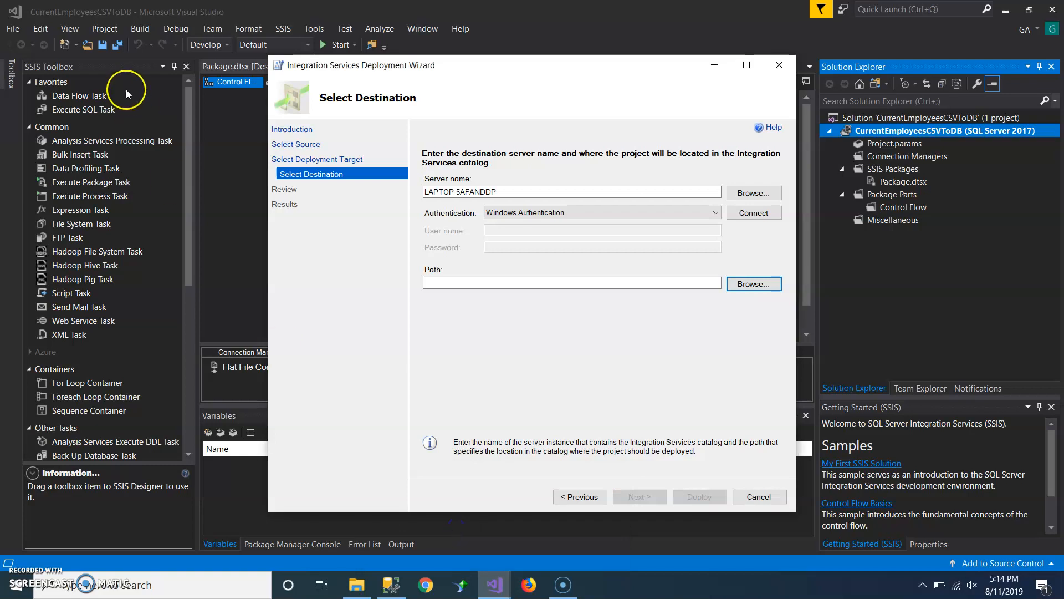
left_click(759, 284)
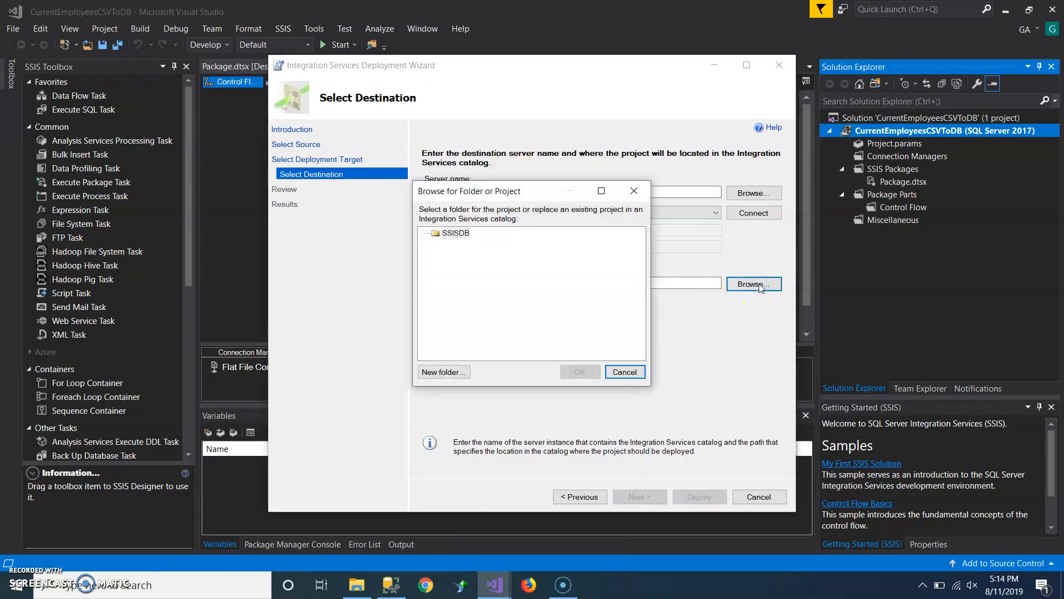
left_click(452, 233)
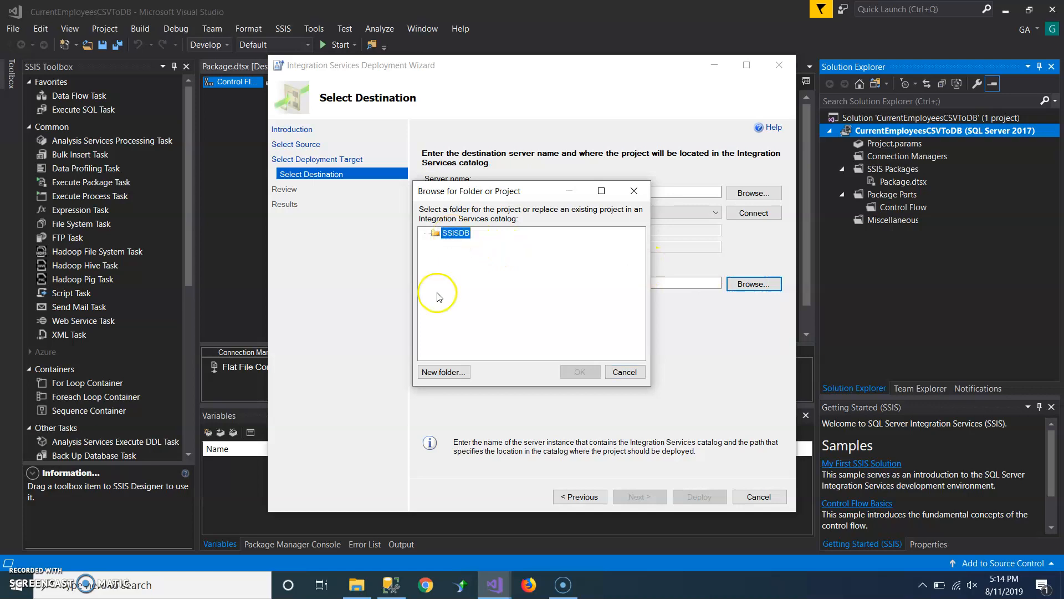
- Create a new catalog folder named CurrentEmployeesCSVToDB under SSISDB
left_click(440, 372)
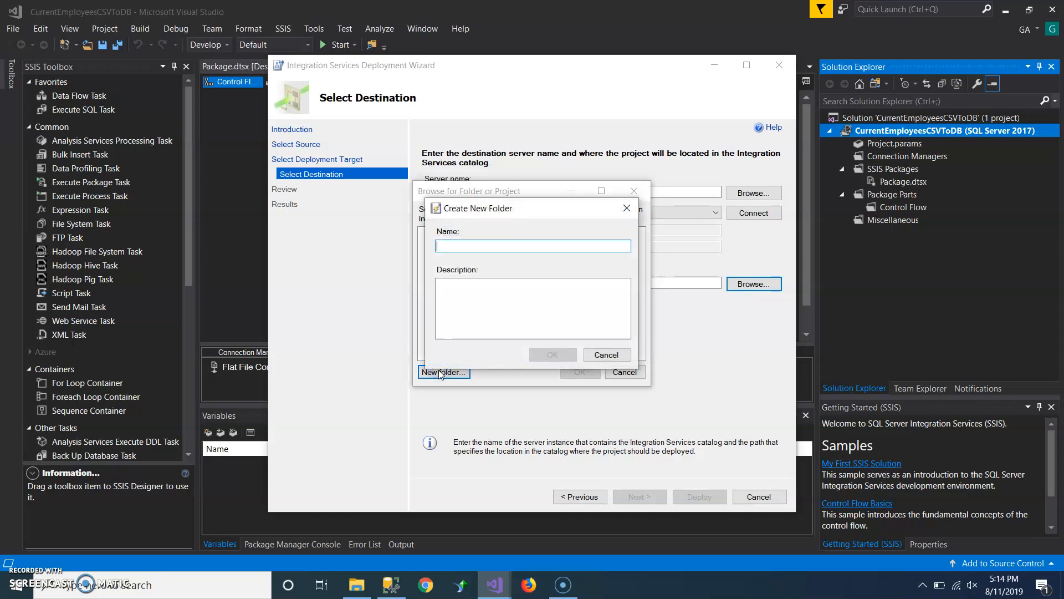
left_click(493, 245)
type("CurrentEmployees")
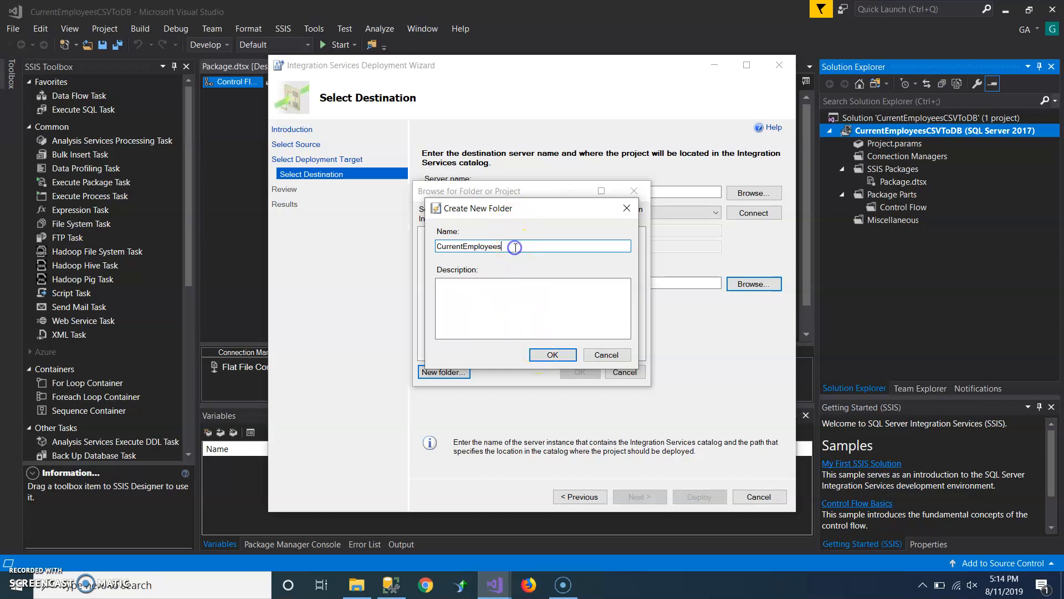
type("CSVT")
type("o")
type("BD")
key("BackSpace")
key("BackSpace")
type("DB")
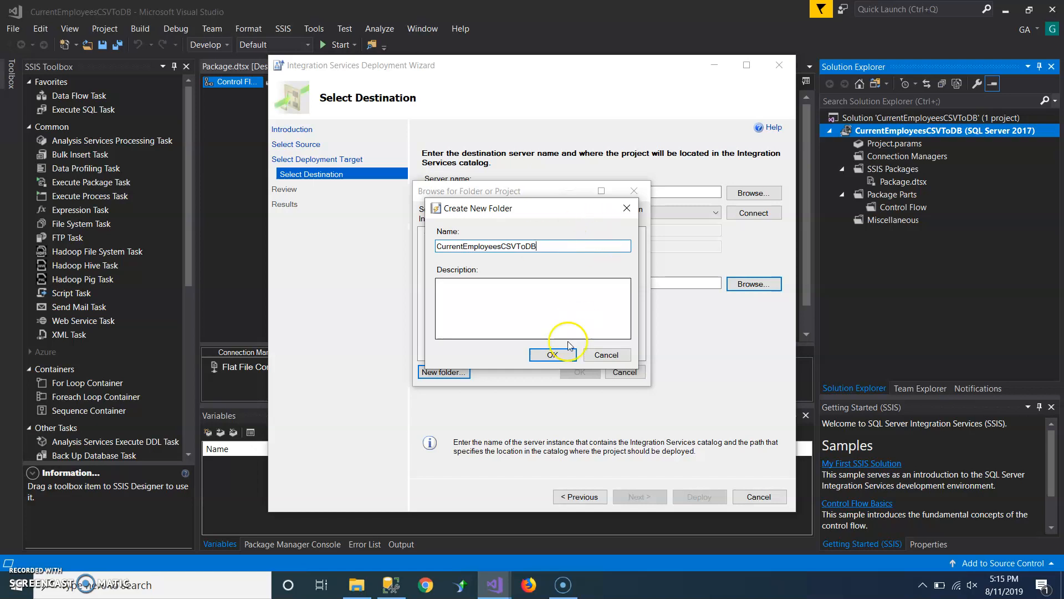
left_click(551, 354)
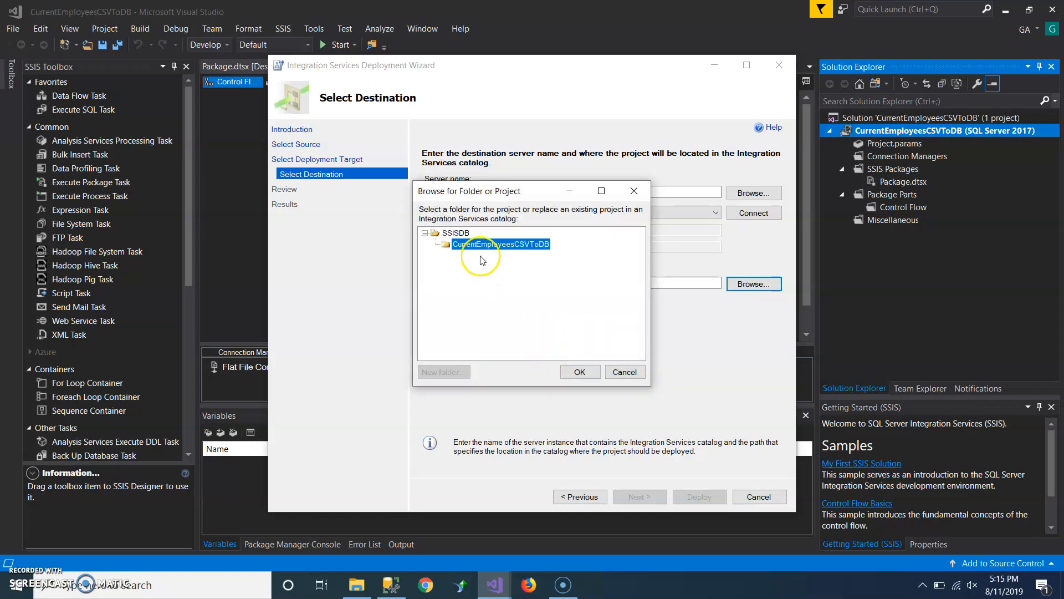
- Use the new folder as the deployment path, deploy the project, and close the wizard
left_click(582, 372)
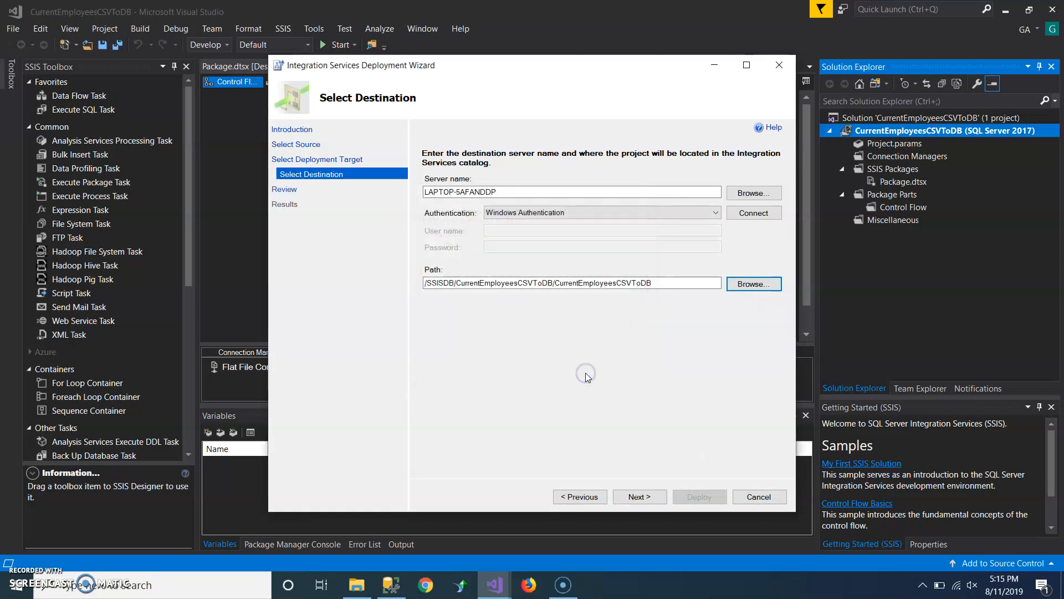
left_click(637, 496)
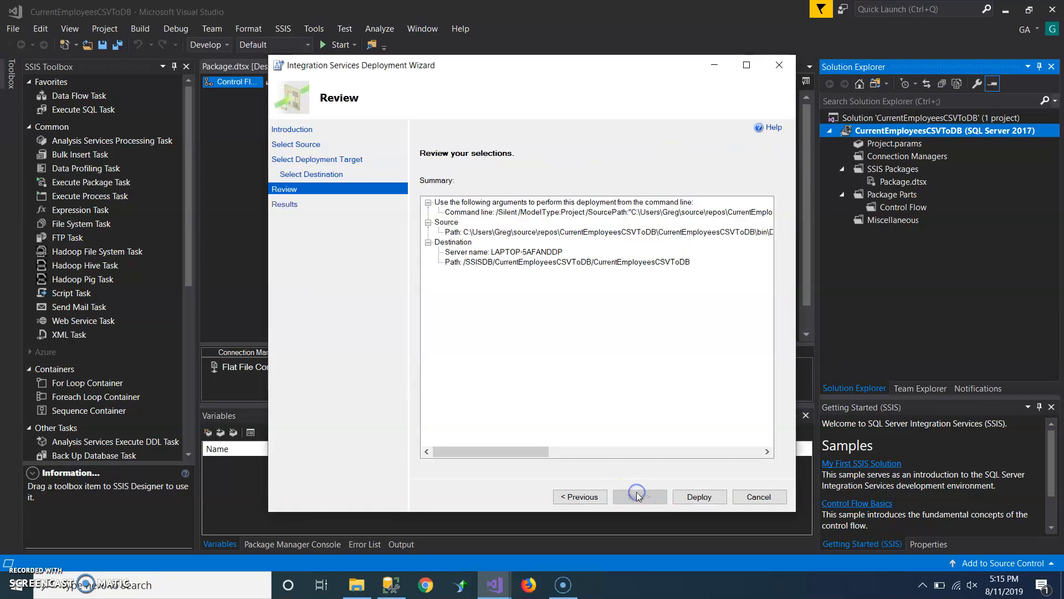
left_click(699, 496)
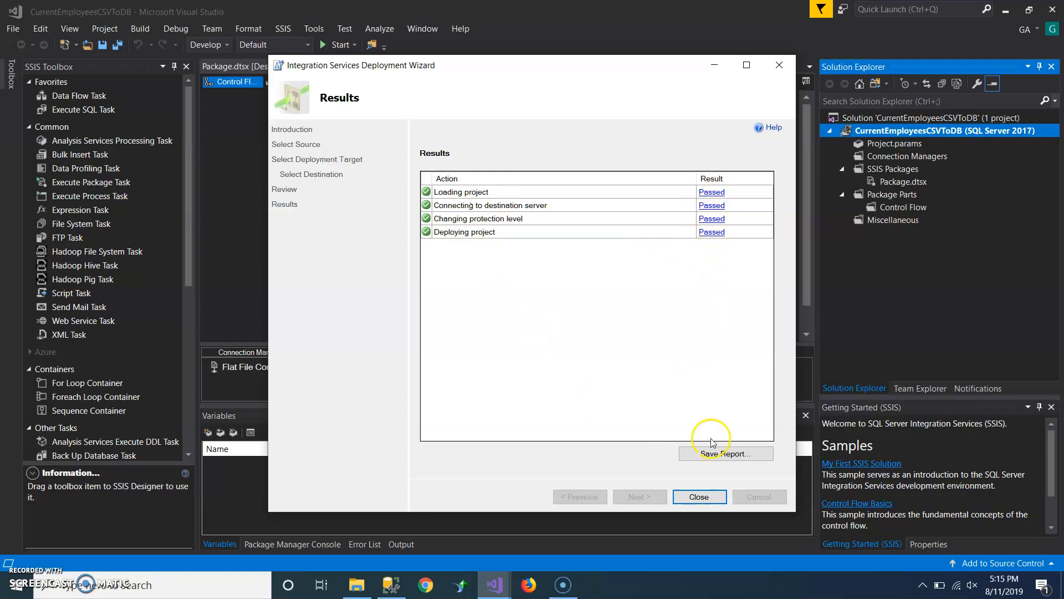
left_click(699, 497)
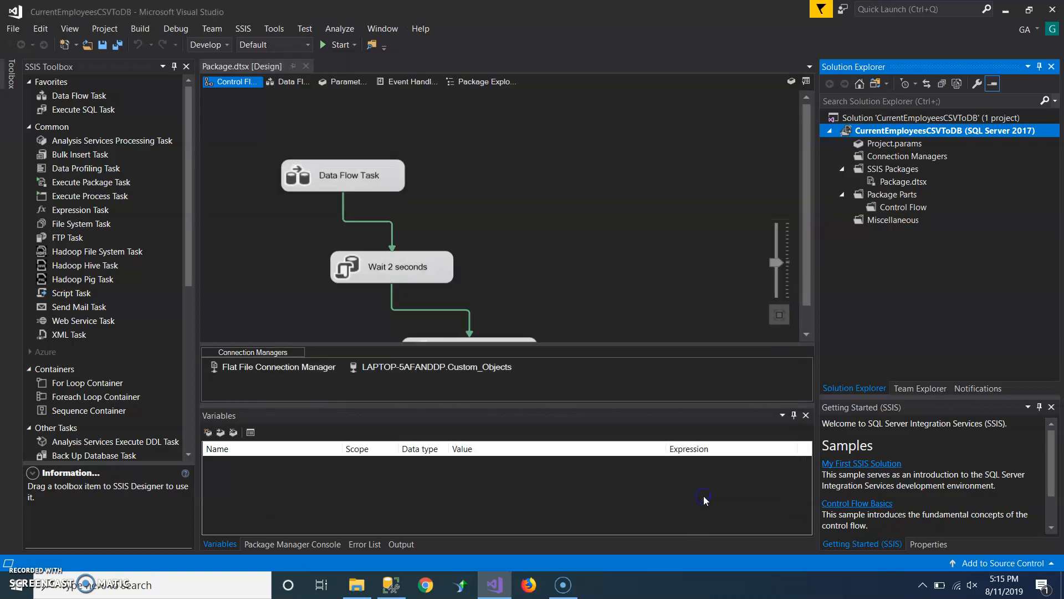
- Back in Management Studio, refresh the SSISDB catalog and expand the CurrentEmployeesCSVToDB folder to check its Projects
left_click(391, 584)
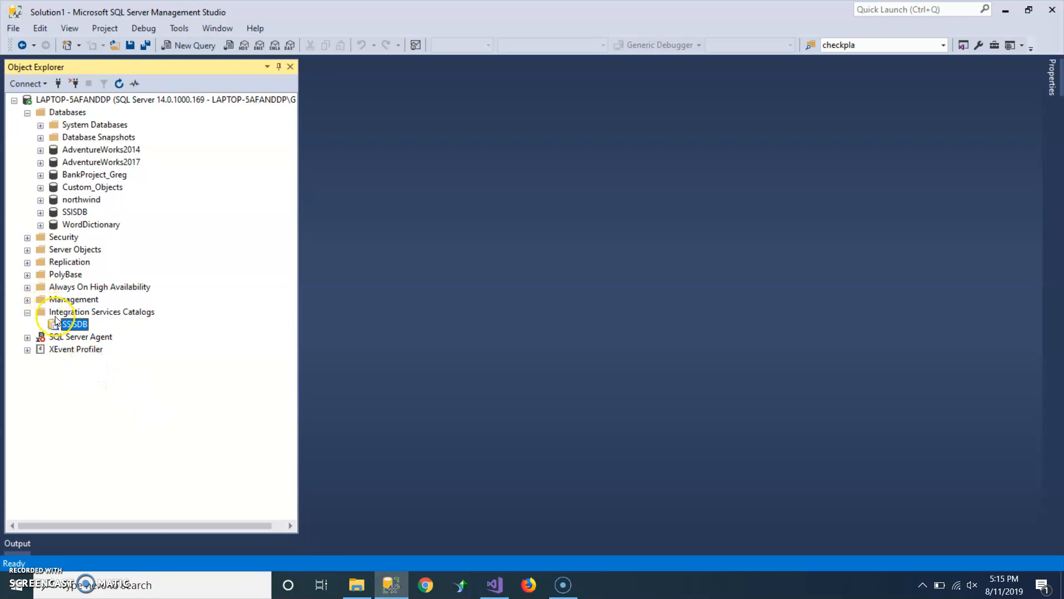
right_click(55, 323)
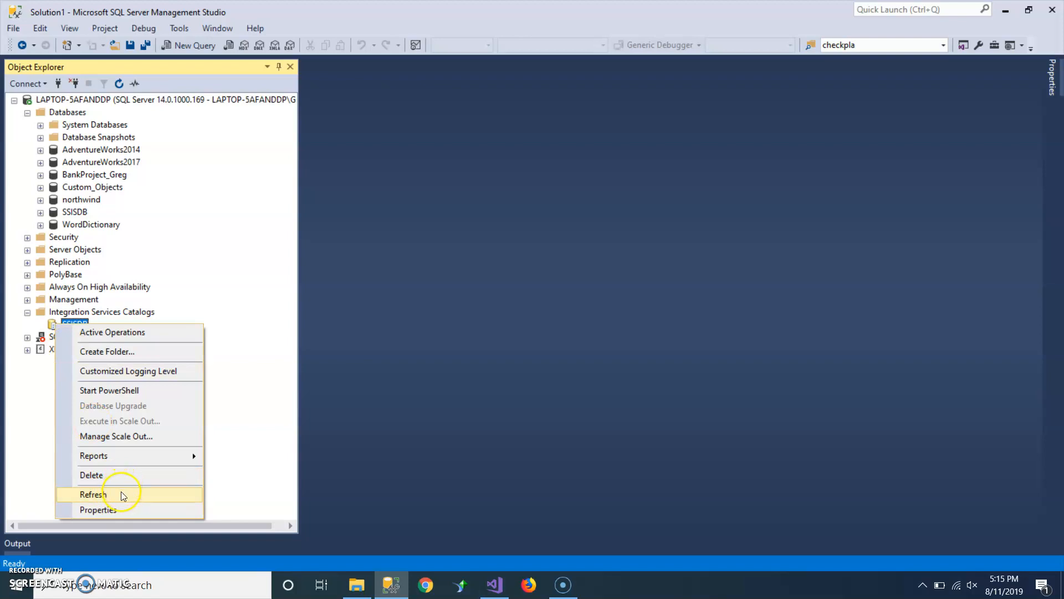
left_click(122, 495)
left_click(41, 325)
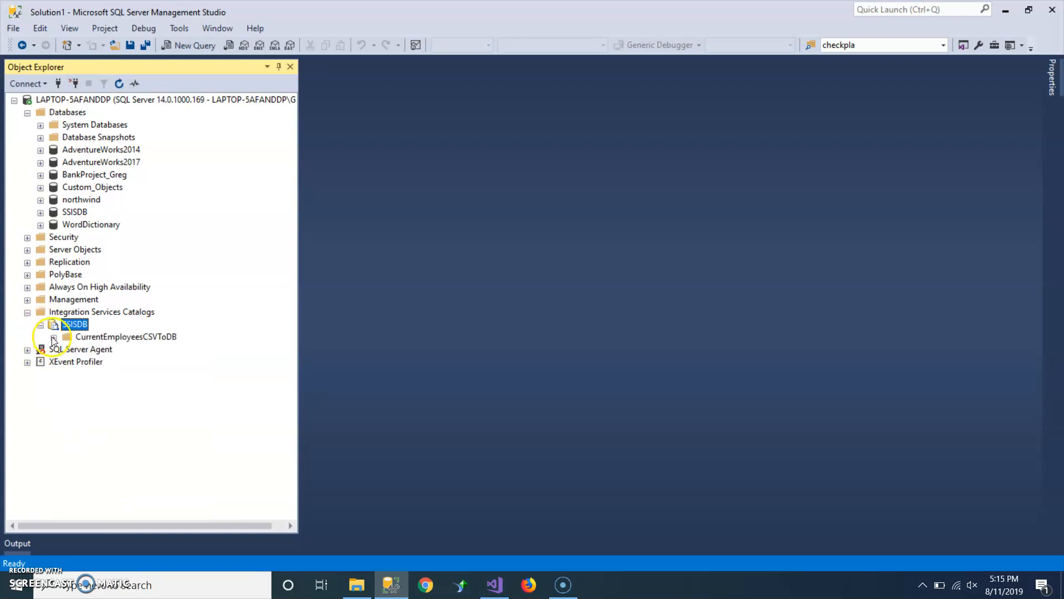
left_click(53, 337)
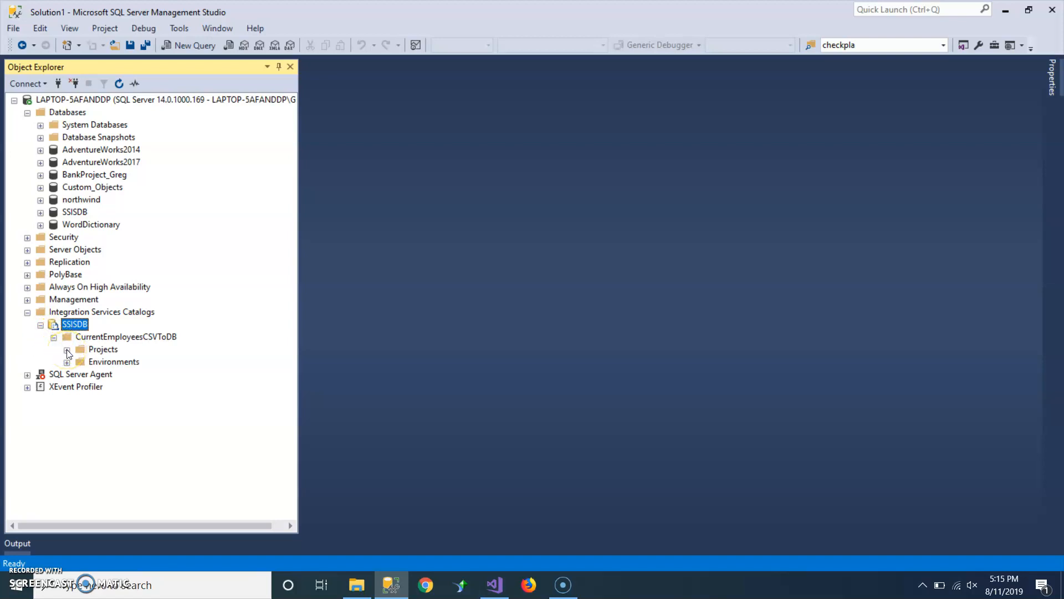
left_click(108, 349)
left_click(108, 339)
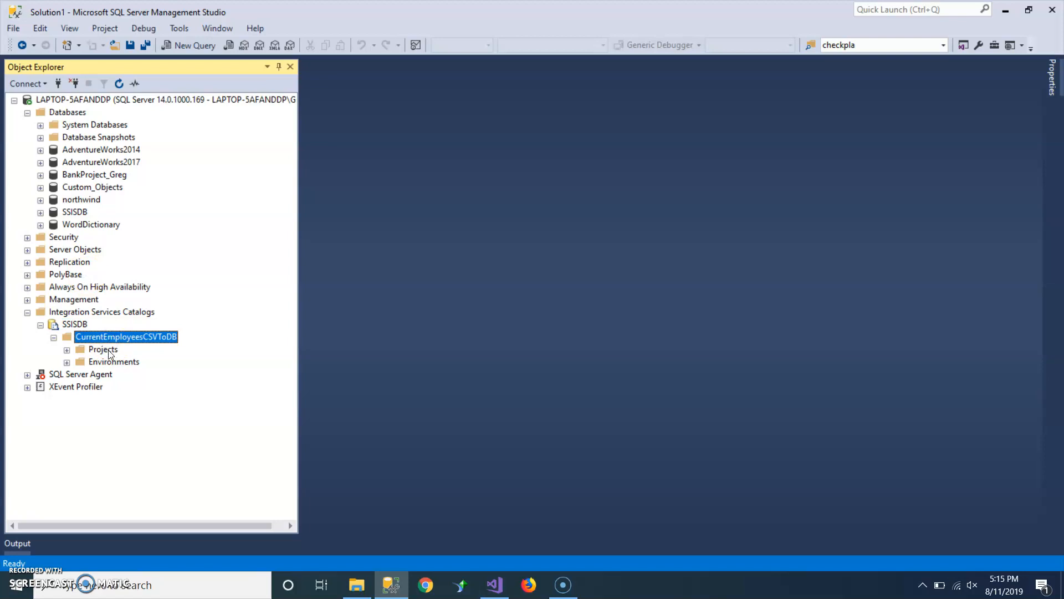
- Expand the SQL Server Agent node and switch to another application
left_click(28, 375)
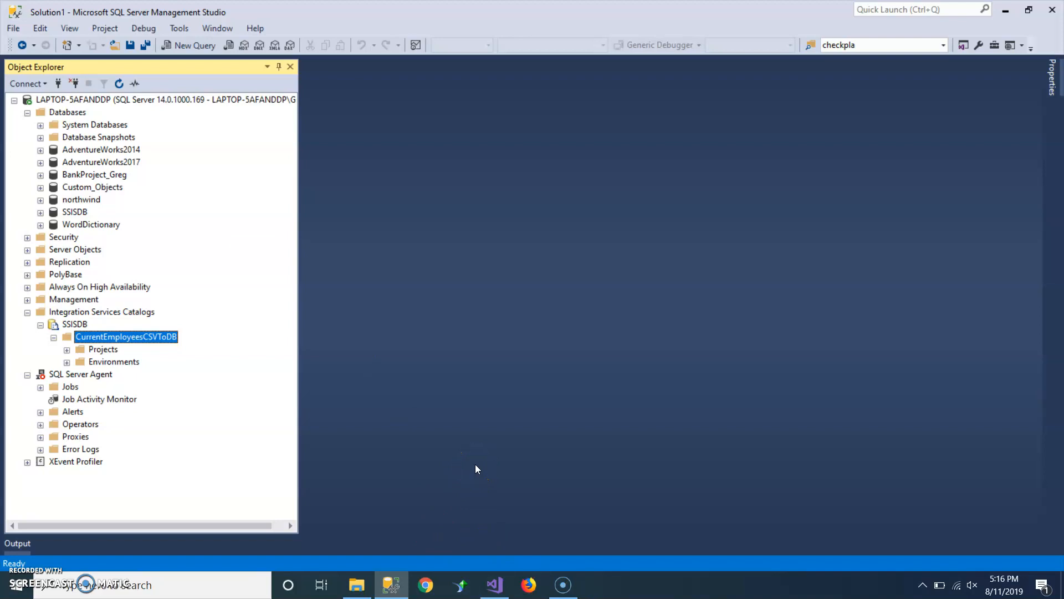
left_click(563, 587)
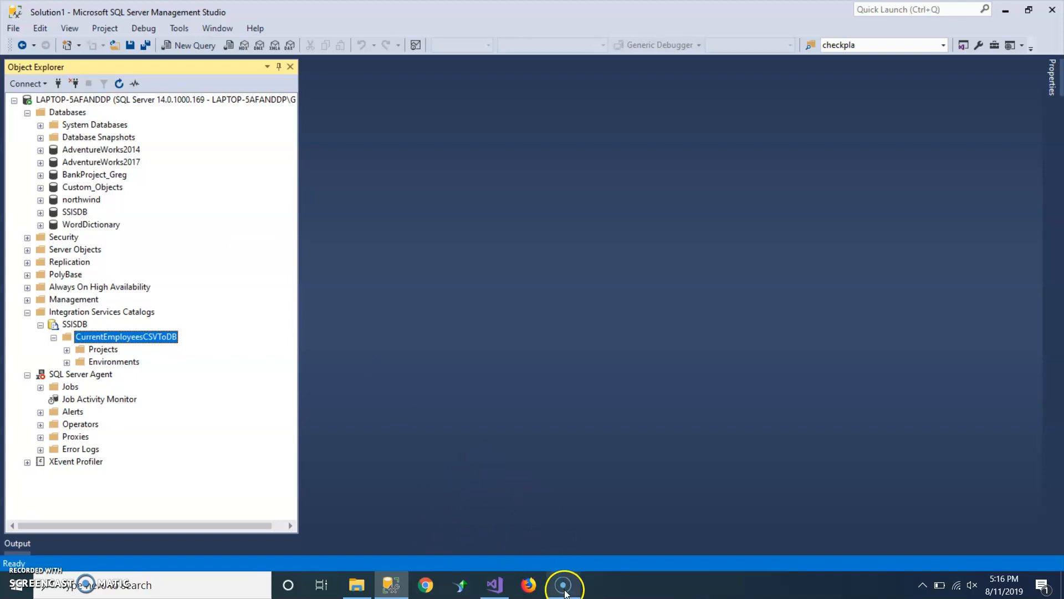